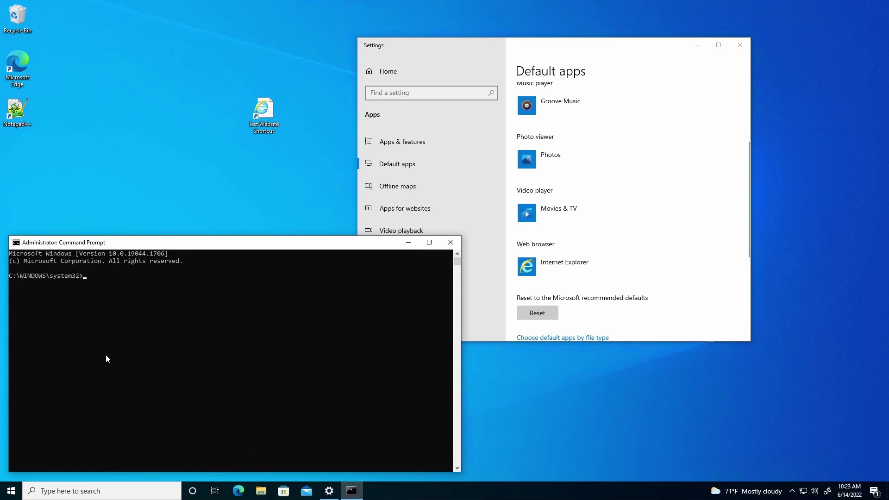
- Run gpupdate /force so both computer and user policy updates complete successfully
click(305, 143)
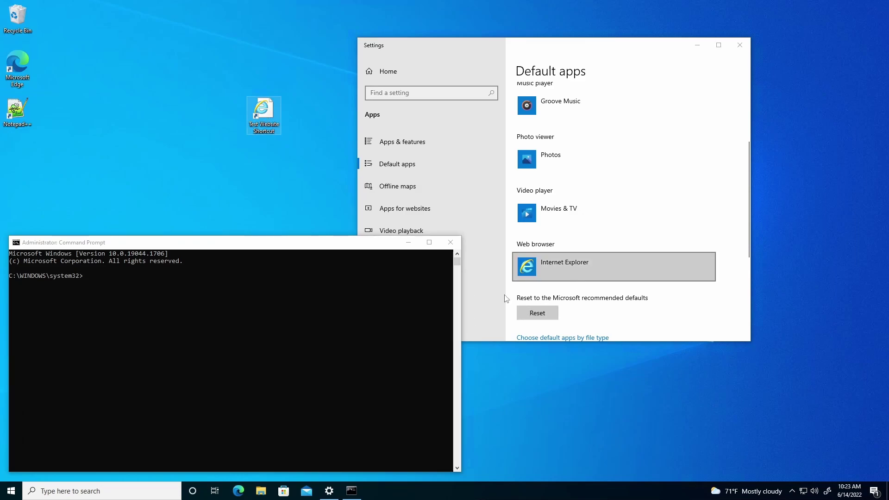
click(235, 245)
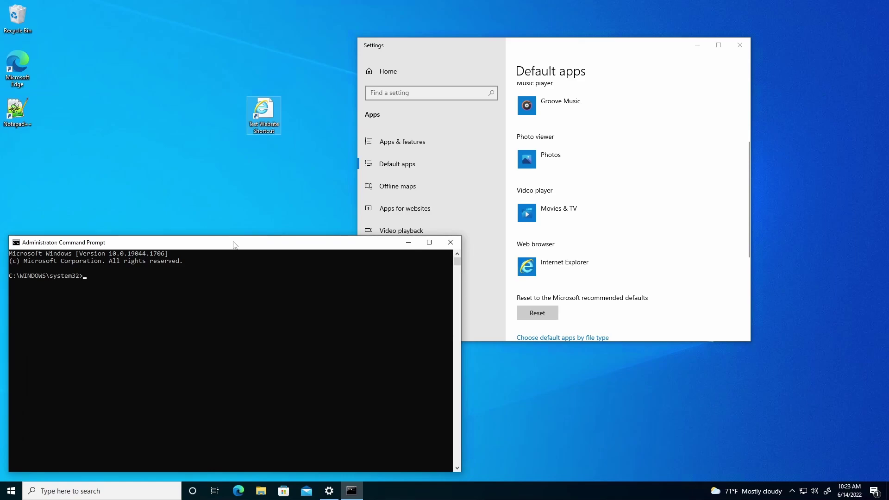
text(gpupdate /force)
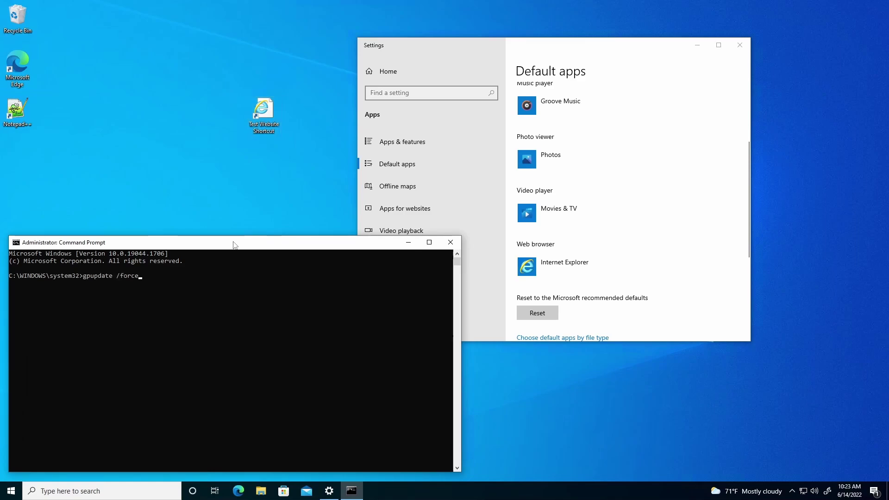
key(Return)
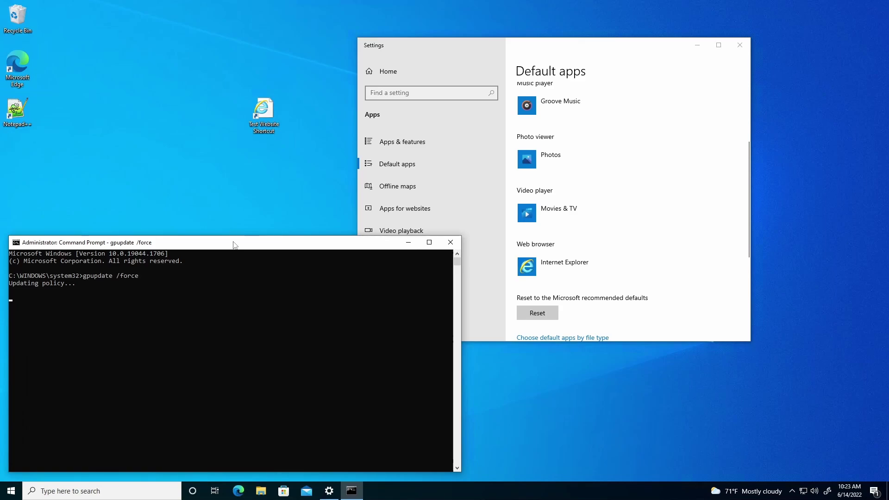
- Sign out and back in, confirming Microsoft Edge is now the default web browser
click(14, 491)
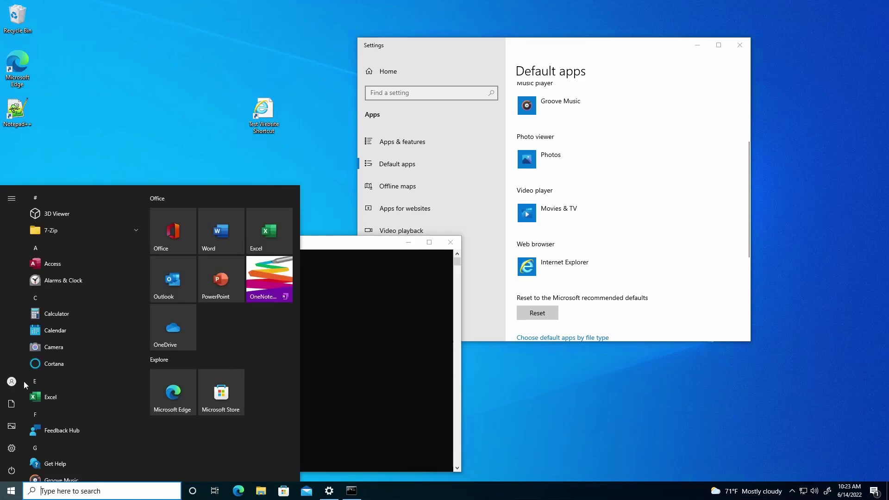
click(16, 381)
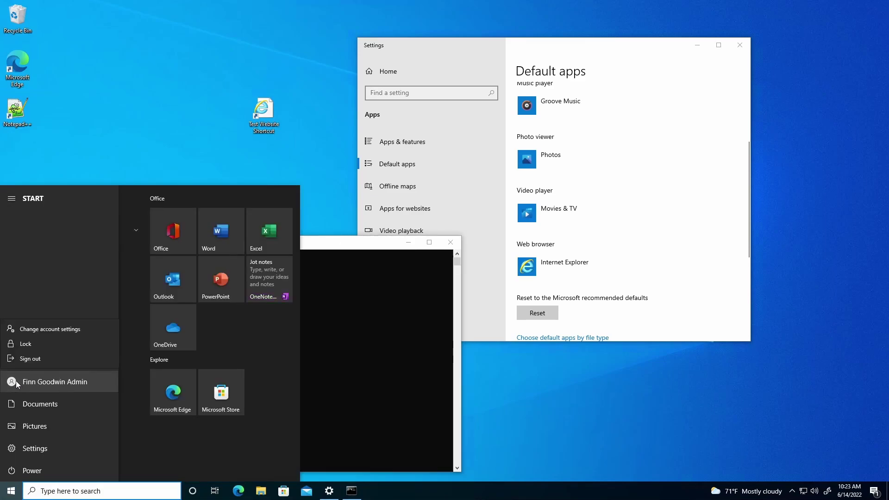
click(26, 359)
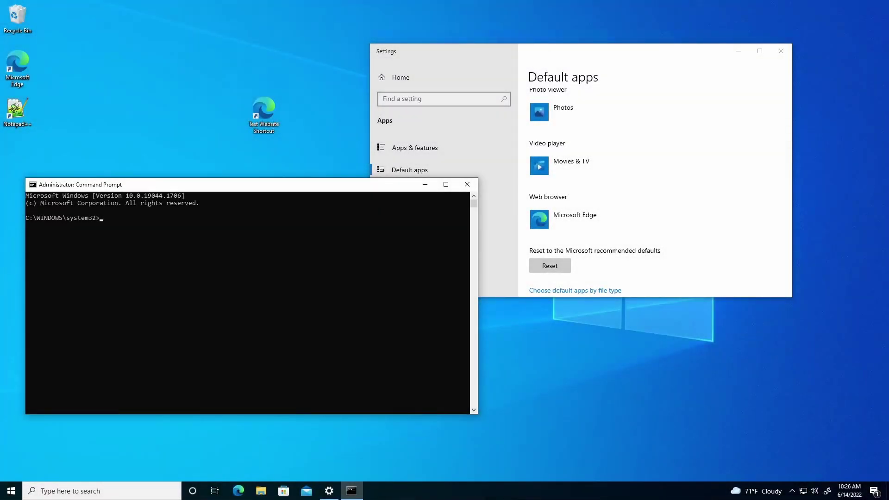
click(245, 92)
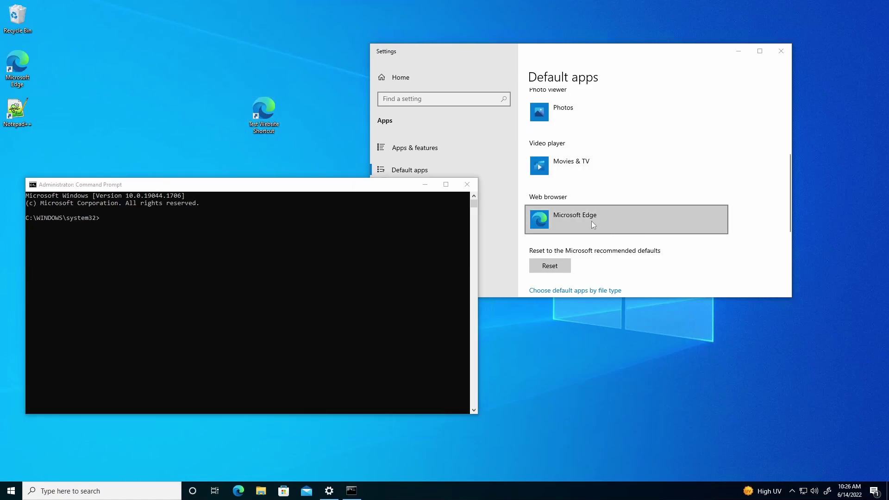
click(275, 185)
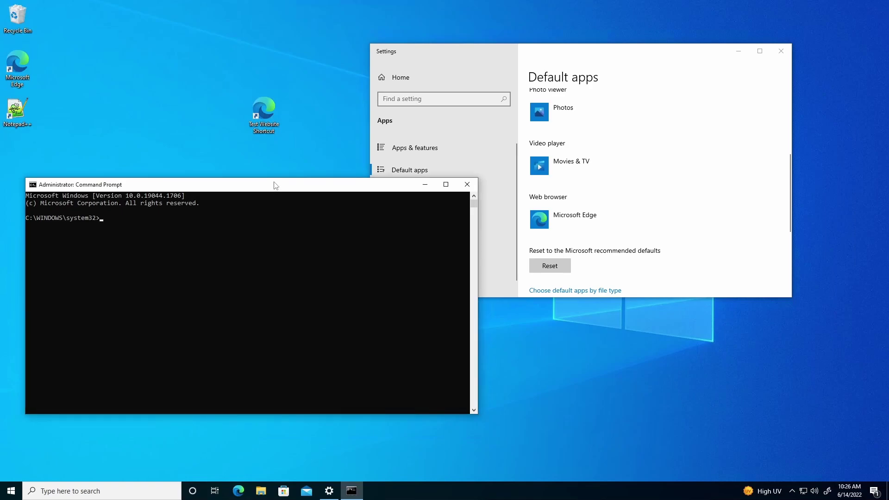
text(gpresult /r)
- Run gpresult /r and highlight MakeEdgeDefault among the computer's applied policy objects
key(Return)
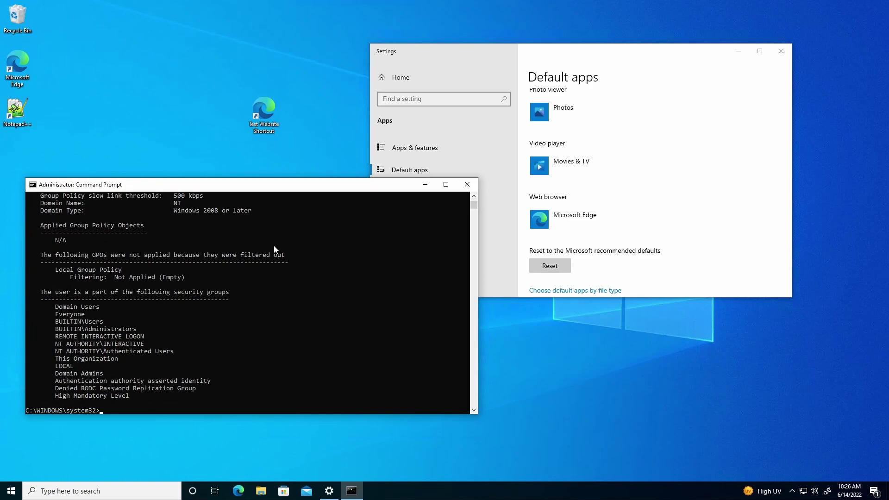
scroll(274, 250, up, 2)
scroll(274, 249, up, 5)
scroll(274, 250, up, 5)
scroll(274, 249, up, 1)
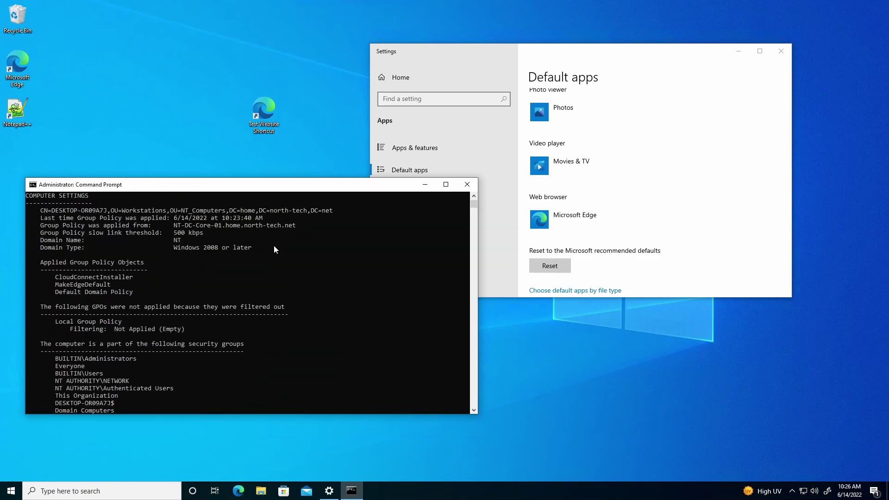
drag(55, 284, 119, 291)
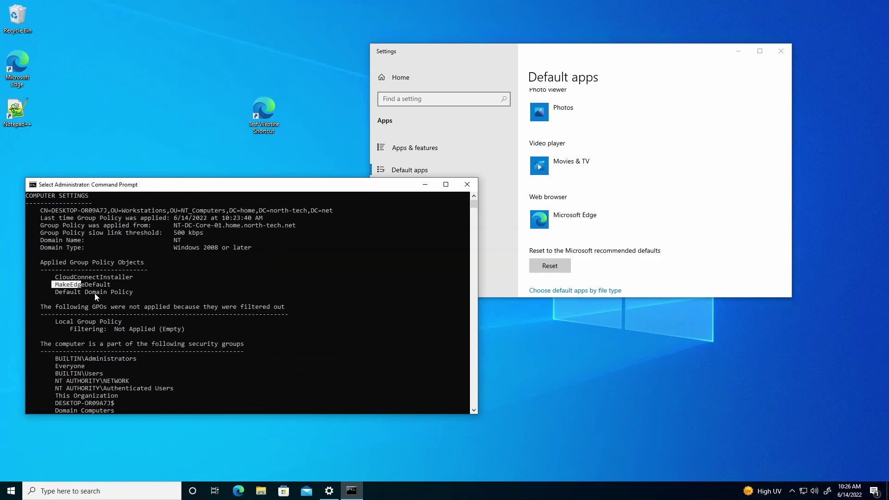